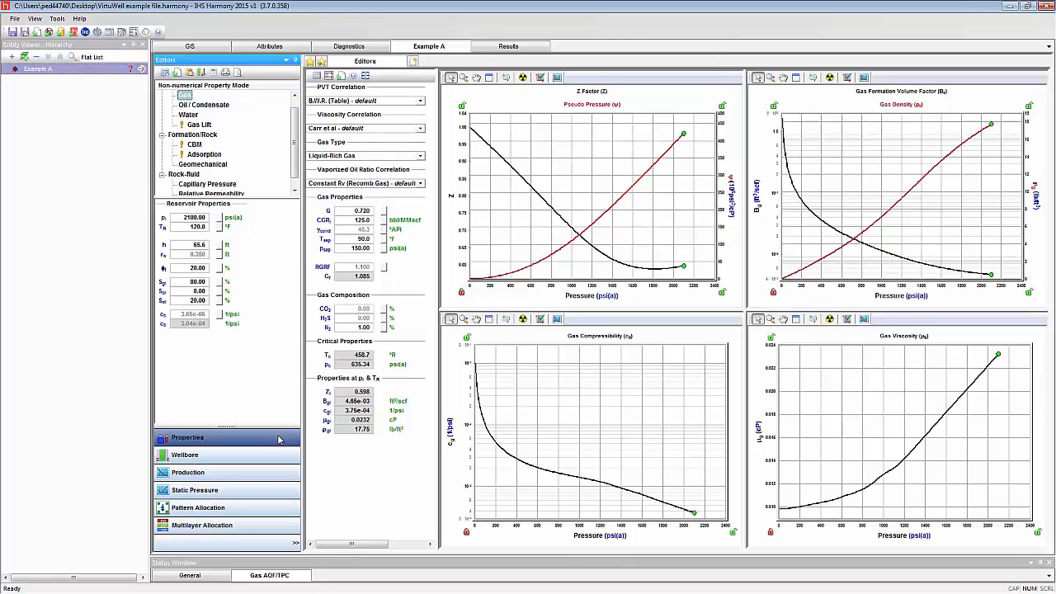
Create a Gas AOF/TPC worksheet for Example A and add a Gas - Deliverability Simplified (C,n) analysis
{"action": "left_click", "coordinate": [185, 454]}
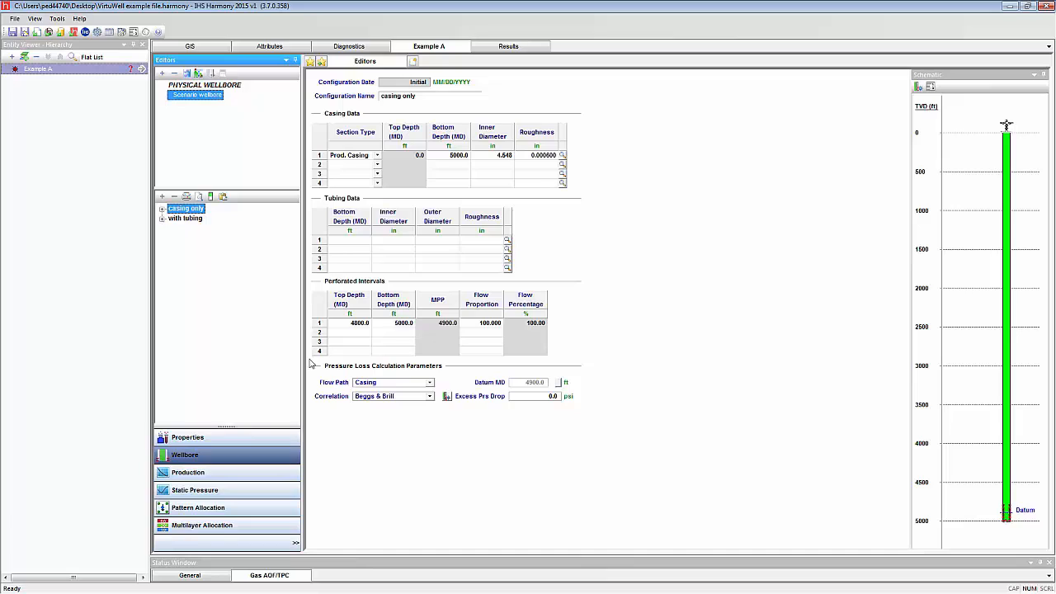
{"action": "left_click", "coordinate": [415, 63]}
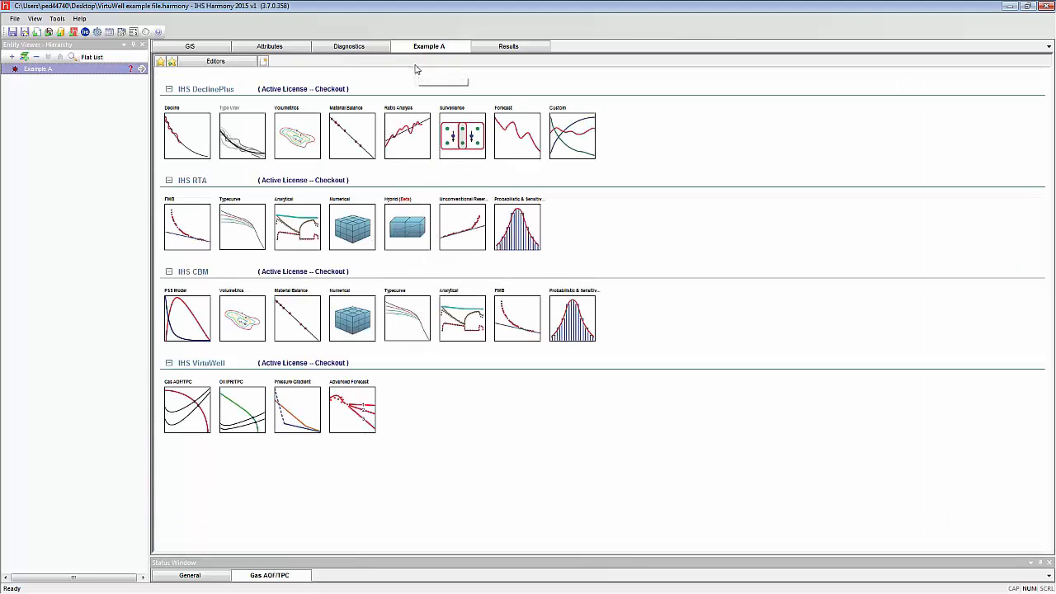
{"action": "left_click", "coordinate": [208, 413]}
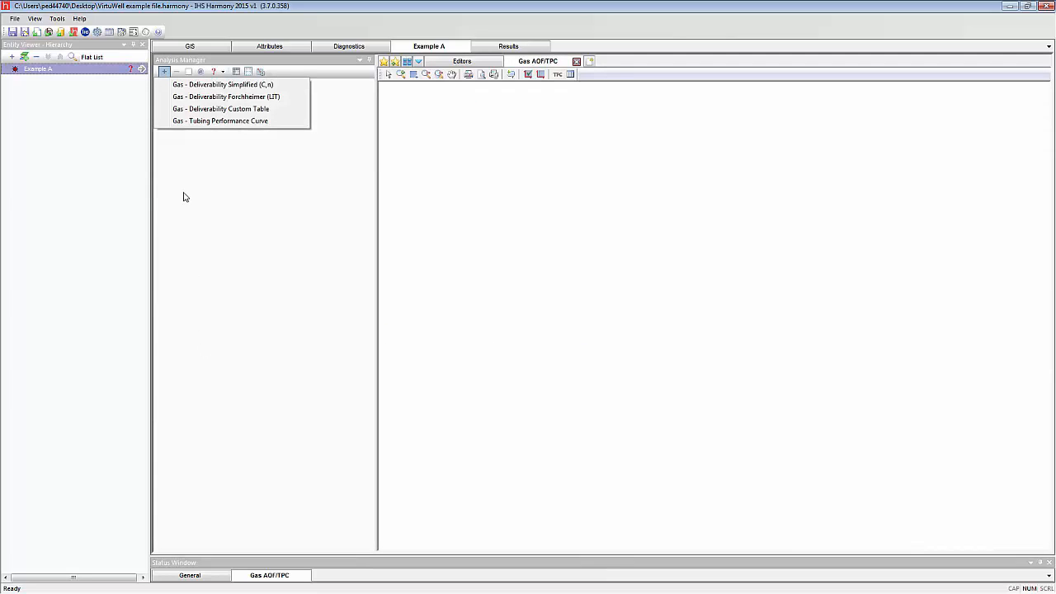
{"action": "left_click", "coordinate": [209, 86]}
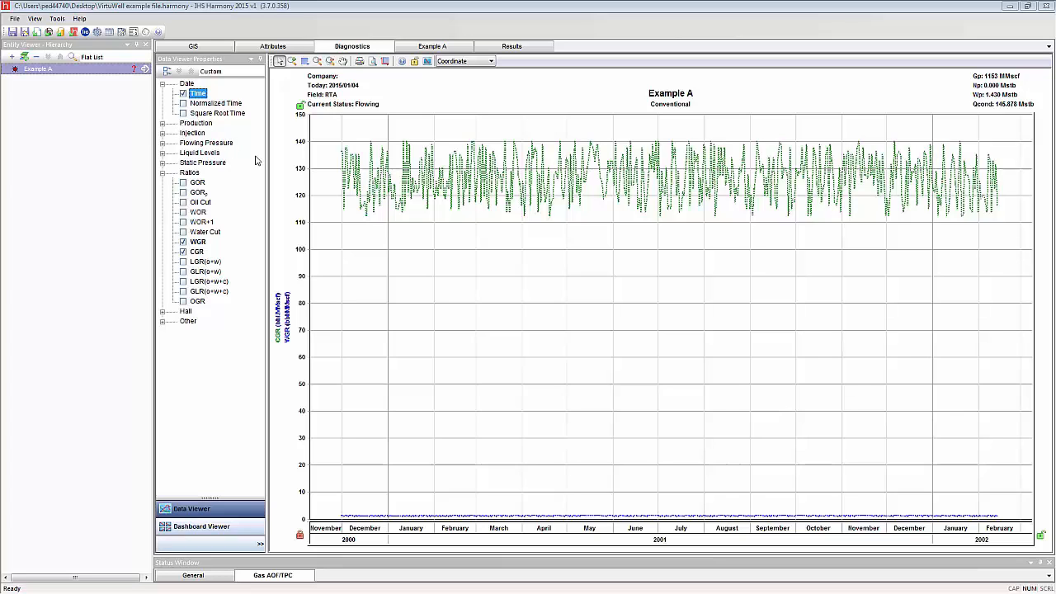
Add a Gas - Tubing Performance Curve analysis and set its wellhead pressure to 210 psi(a)
{"action": "mouse_move", "coordinate": [592, 174]}
{"action": "mouse_move", "coordinate": [396, 183]}
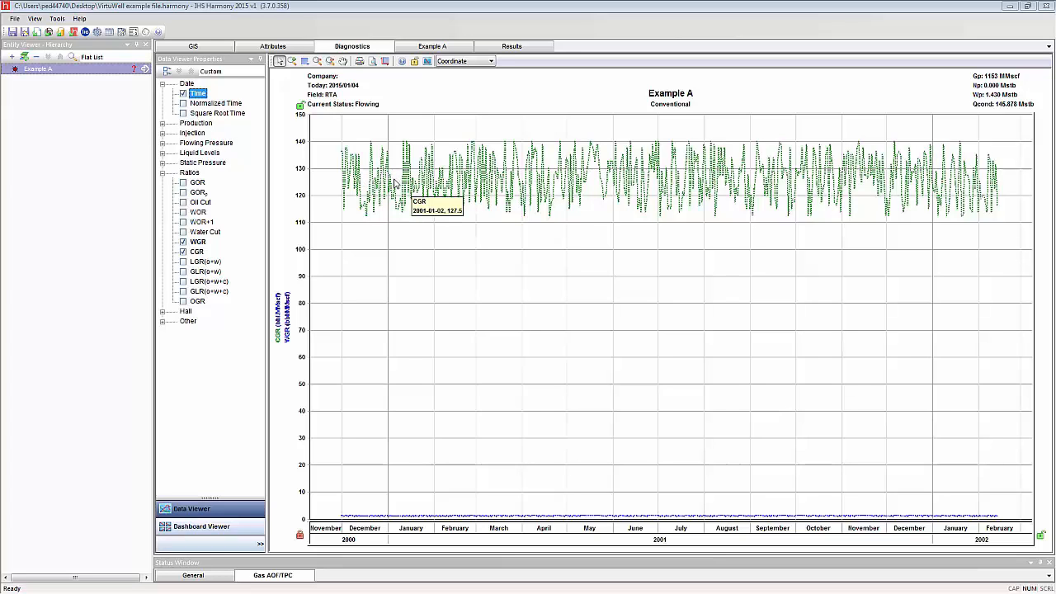
{"action": "mouse_move", "coordinate": [347, 520]}
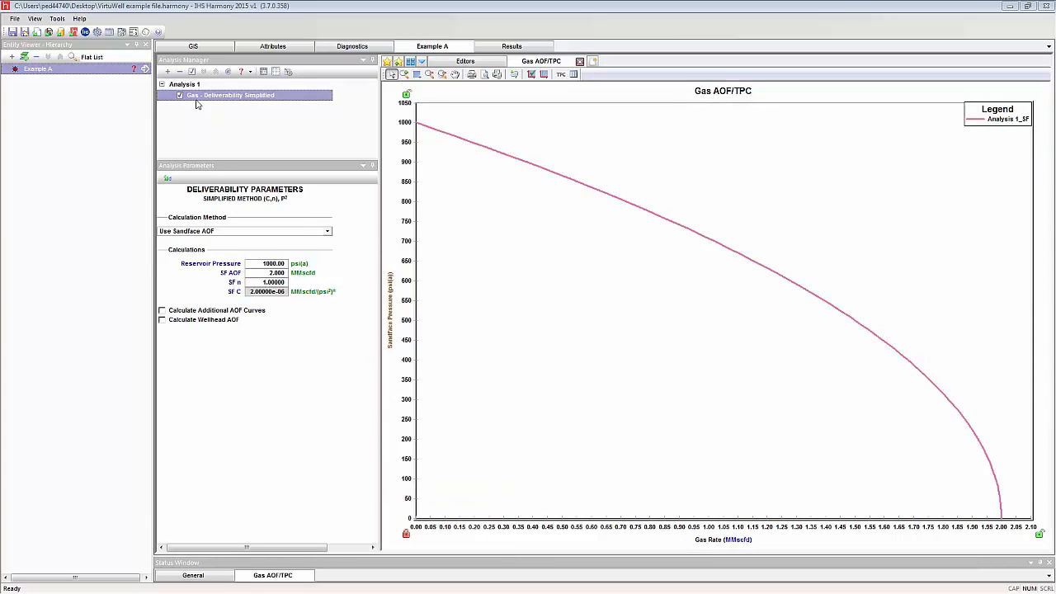
{"action": "left_click", "coordinate": [167, 73]}
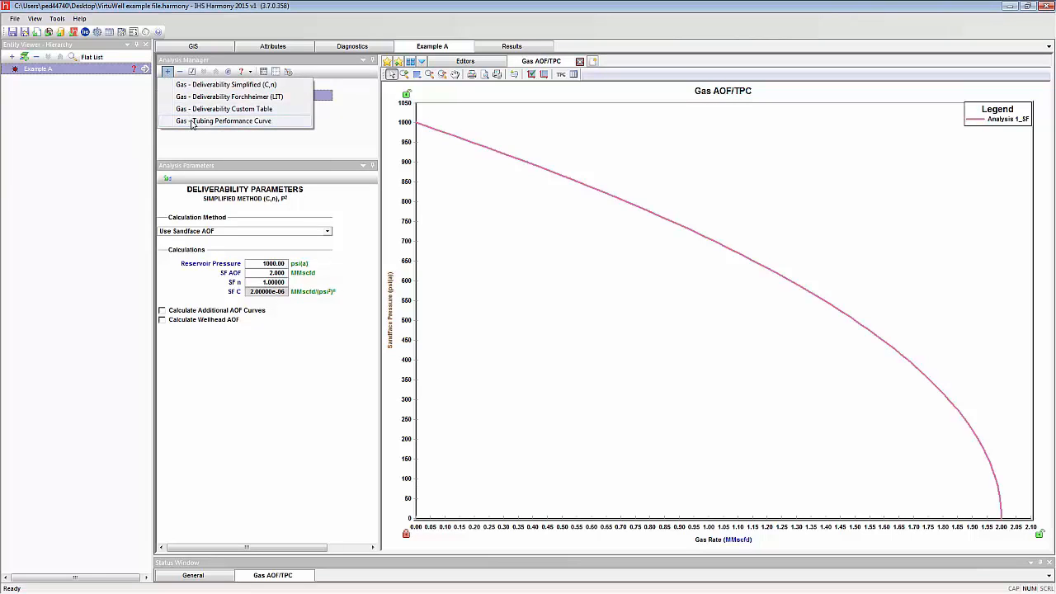
{"action": "left_click", "coordinate": [191, 121]}
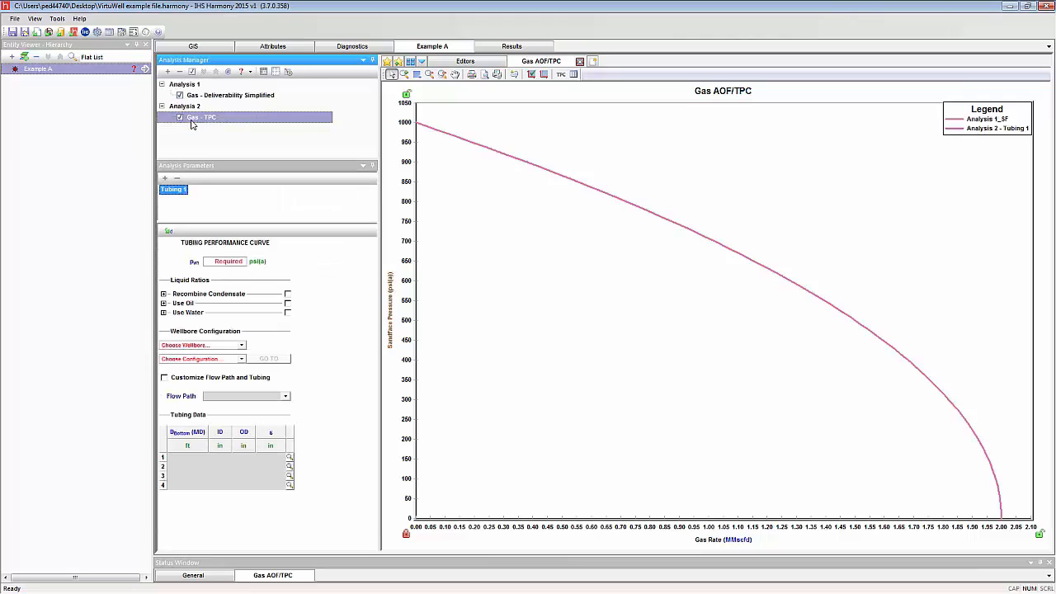
{"action": "left_click", "coordinate": [231, 262]}
{"action": "type", "text": "210"}
{"action": "key", "text": "Return"}
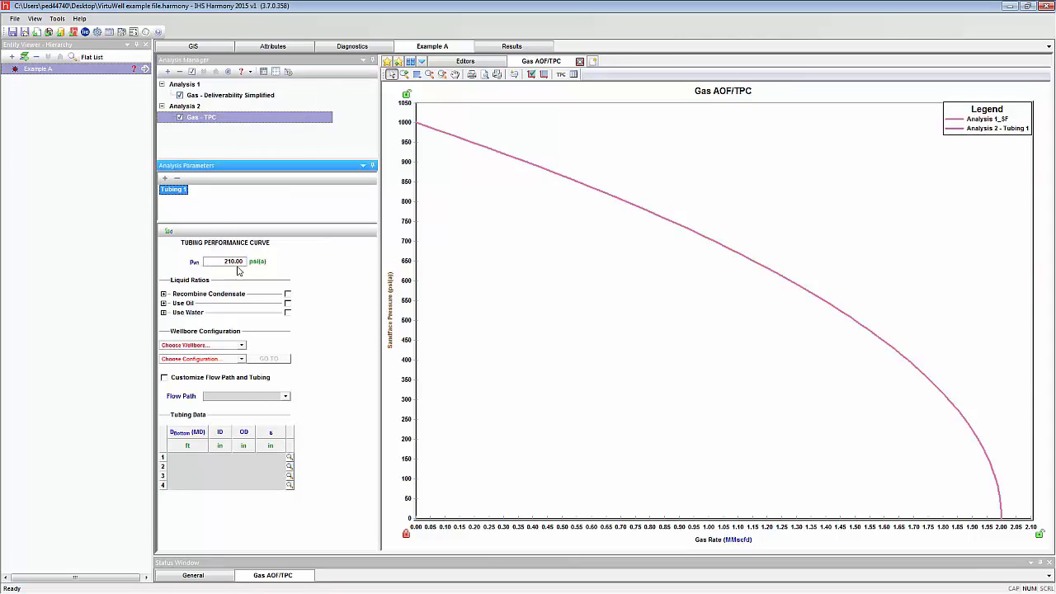
Enable Recombine Condensate with CGR 125 and Use Water with WGR 1.2 bbl/MMscf, and assign the Scenario wellbore's casing only configuration
{"action": "left_click", "coordinate": [288, 295]}
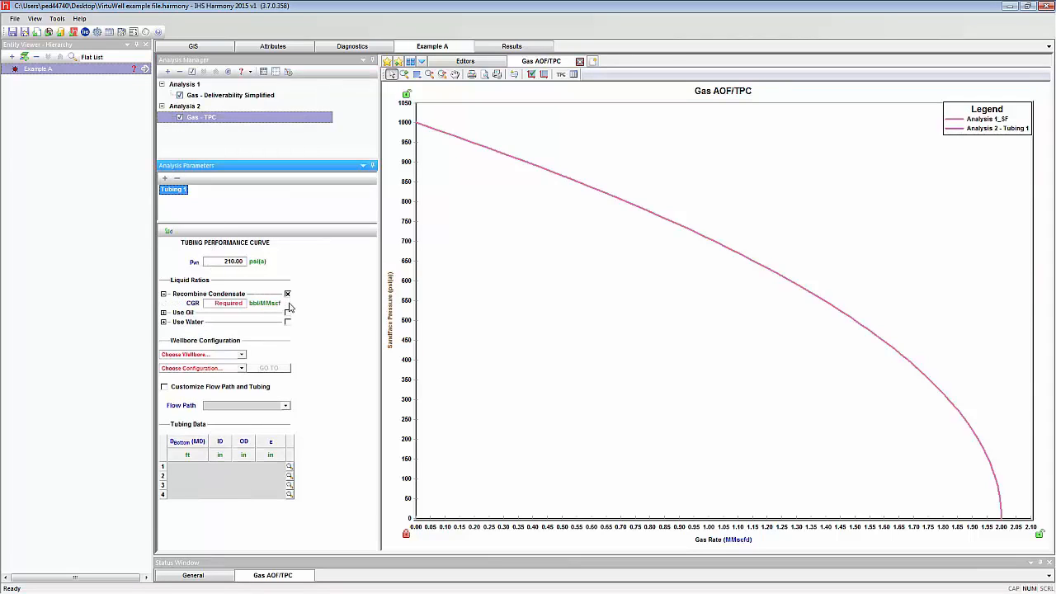
{"action": "left_click", "coordinate": [288, 323]}
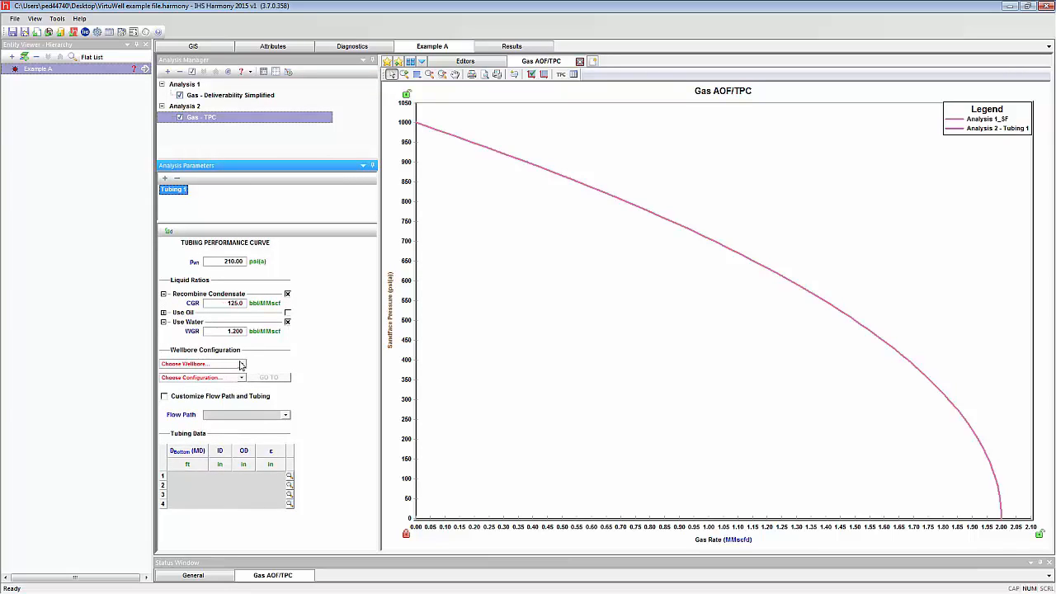
{"action": "left_click", "coordinate": [241, 365]}
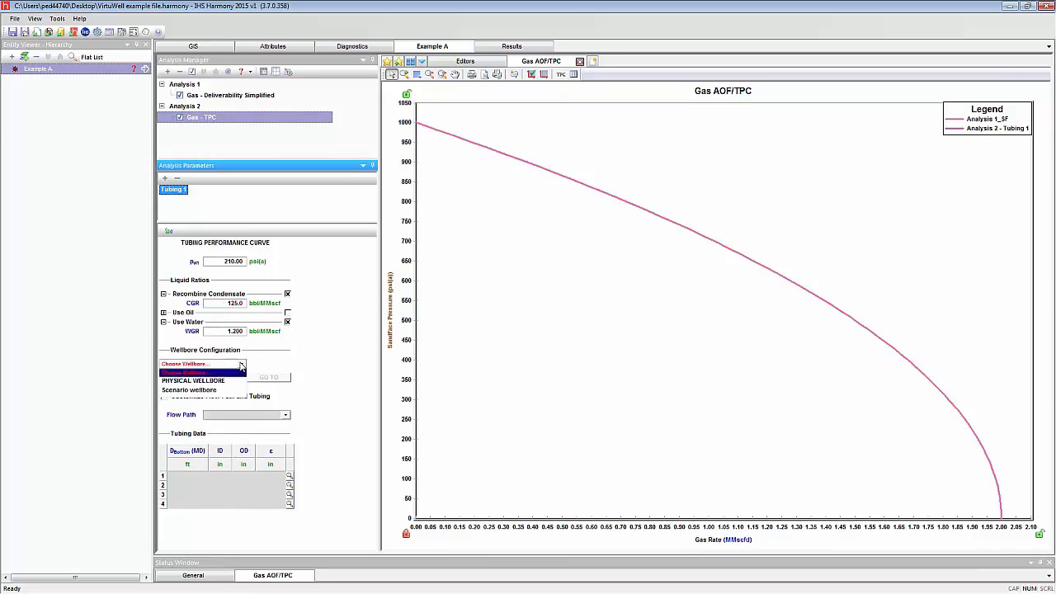
{"action": "left_click", "coordinate": [221, 393]}
{"action": "left_click", "coordinate": [241, 379]}
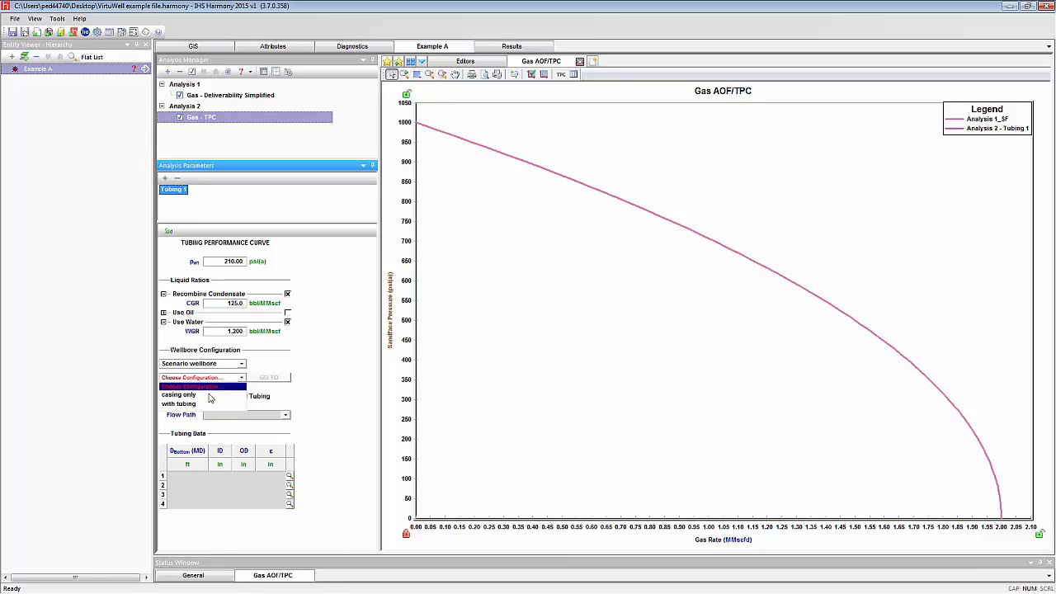
{"action": "left_click", "coordinate": [210, 395]}
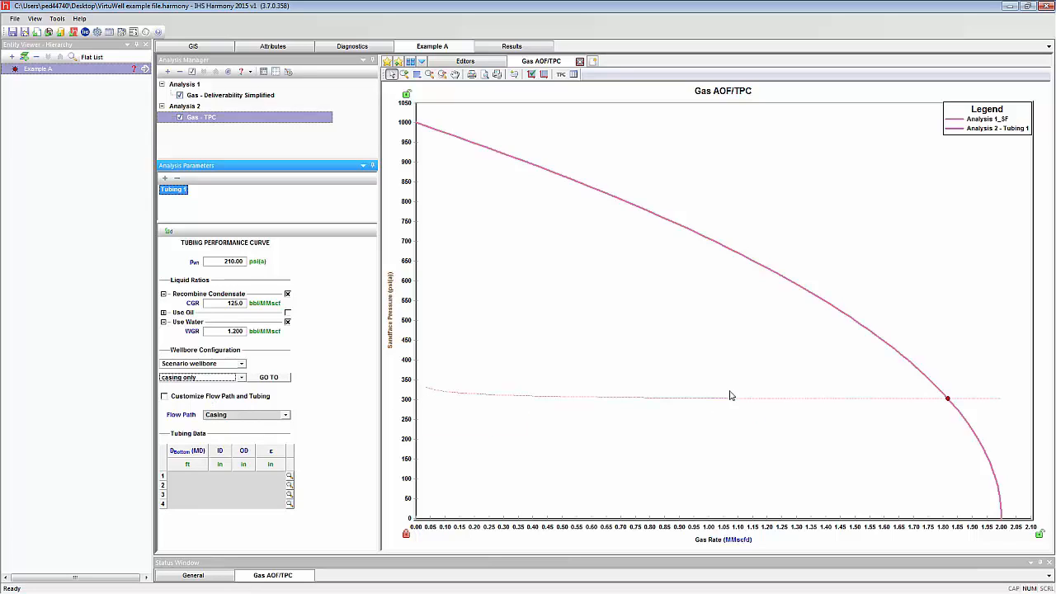
{"action": "mouse_move", "coordinate": [945, 398]}
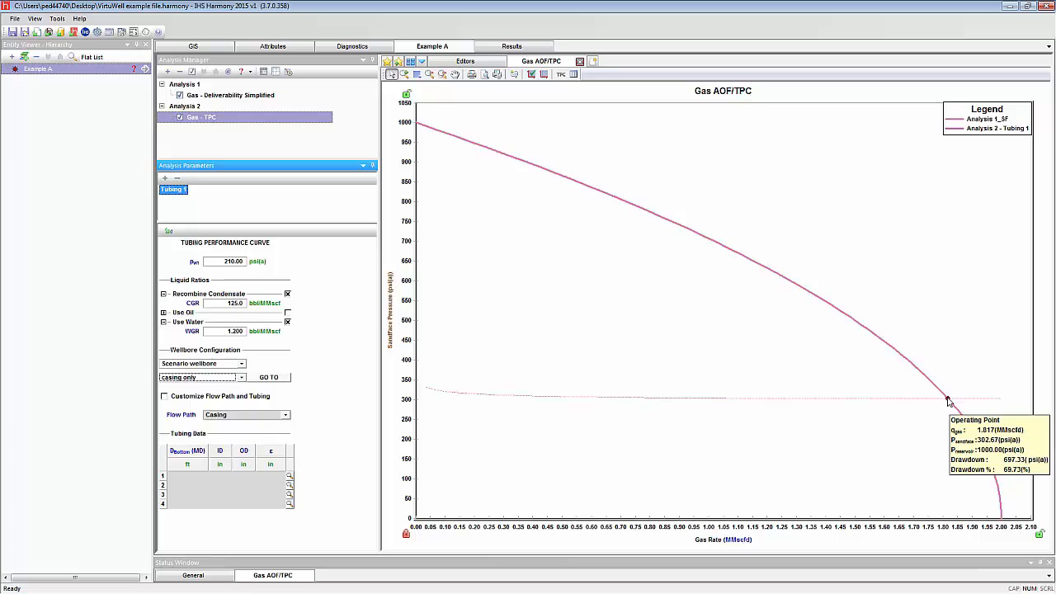
{"action": "left_click", "coordinate": [948, 401]}
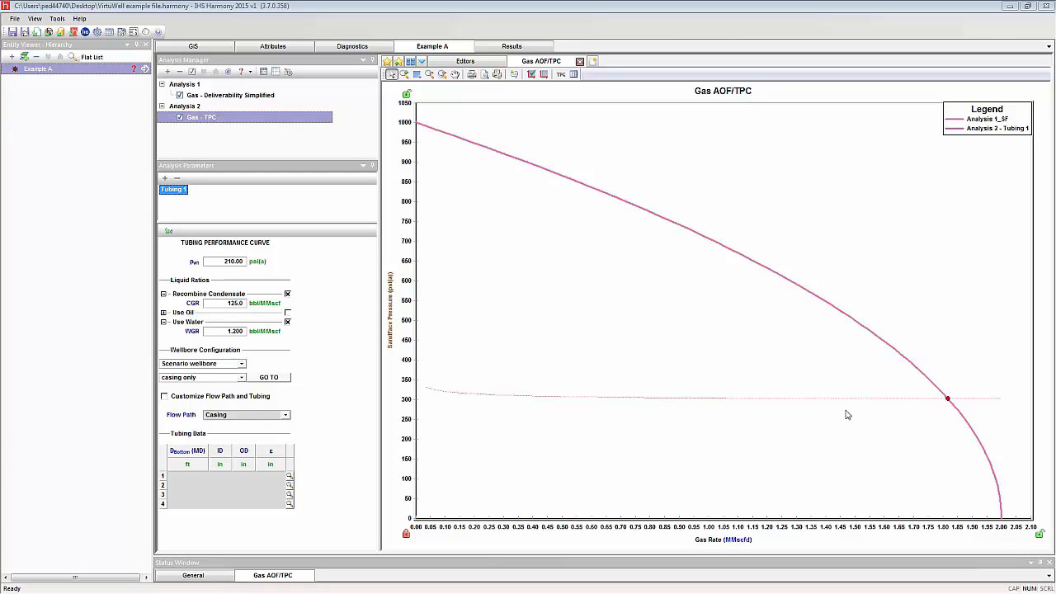
{"action": "mouse_move", "coordinate": [751, 406]}
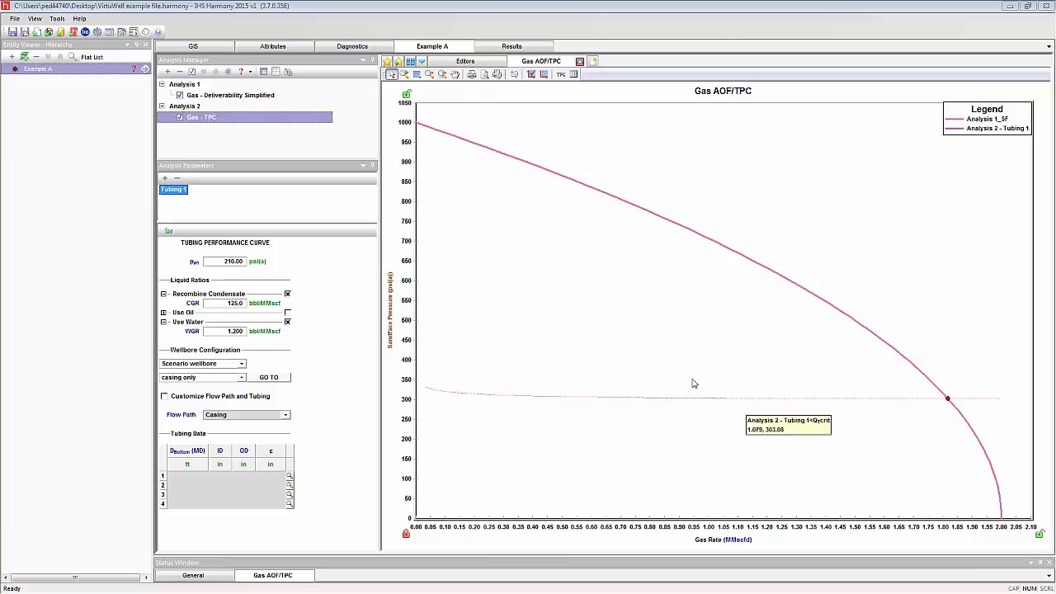
Add a second tubing performance curve with Tubing 1's parameters copied in, and set its wellbore configuration to with tubing
{"action": "left_click", "coordinate": [164, 180]}
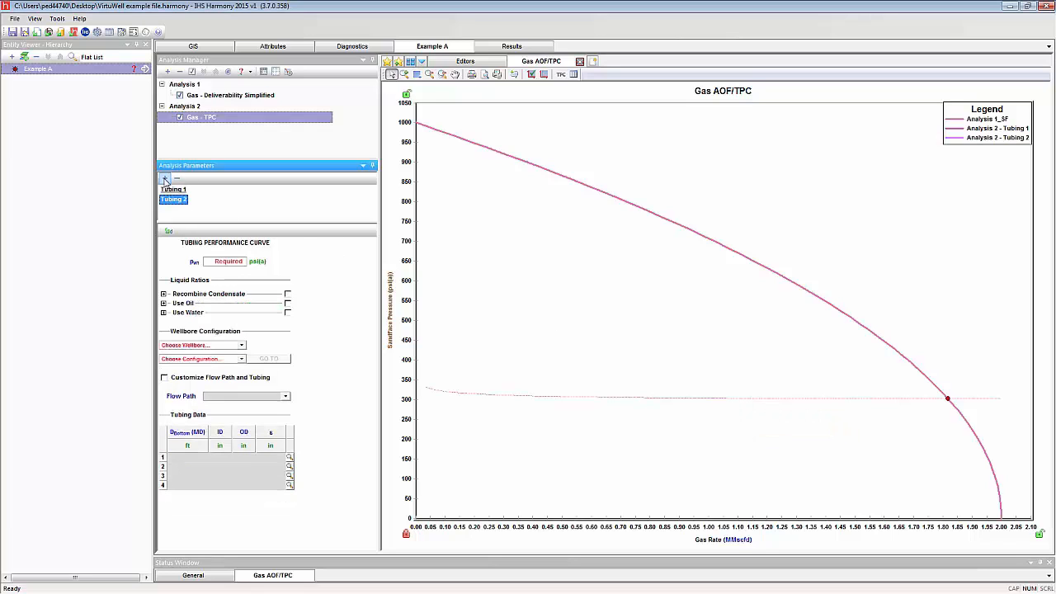
{"action": "left_click", "coordinate": [169, 232]}
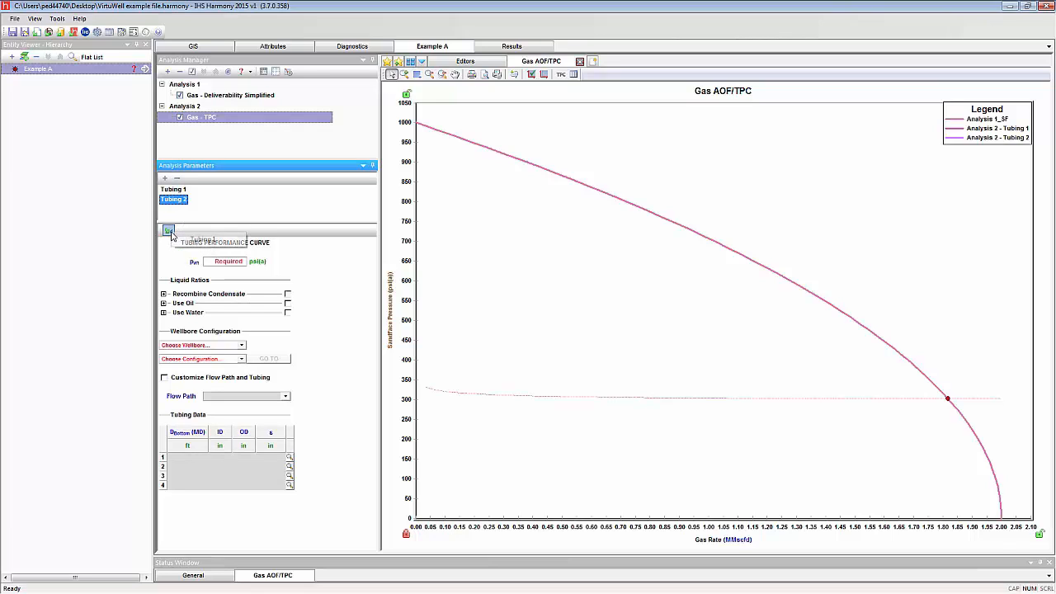
{"action": "left_click", "coordinate": [192, 246]}
{"action": "left_click", "coordinate": [195, 240]}
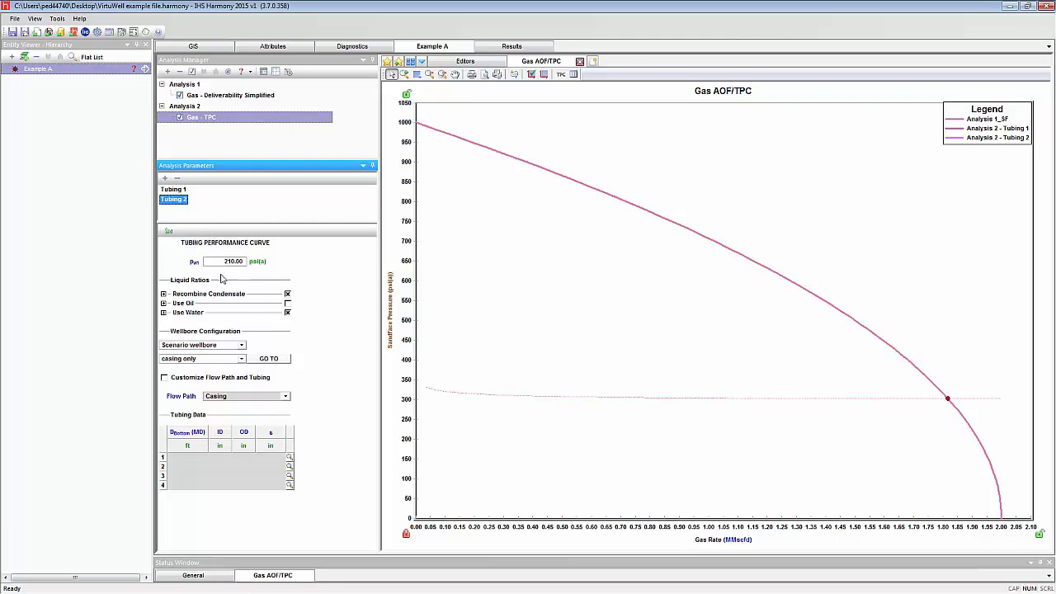
{"action": "left_click", "coordinate": [242, 358]}
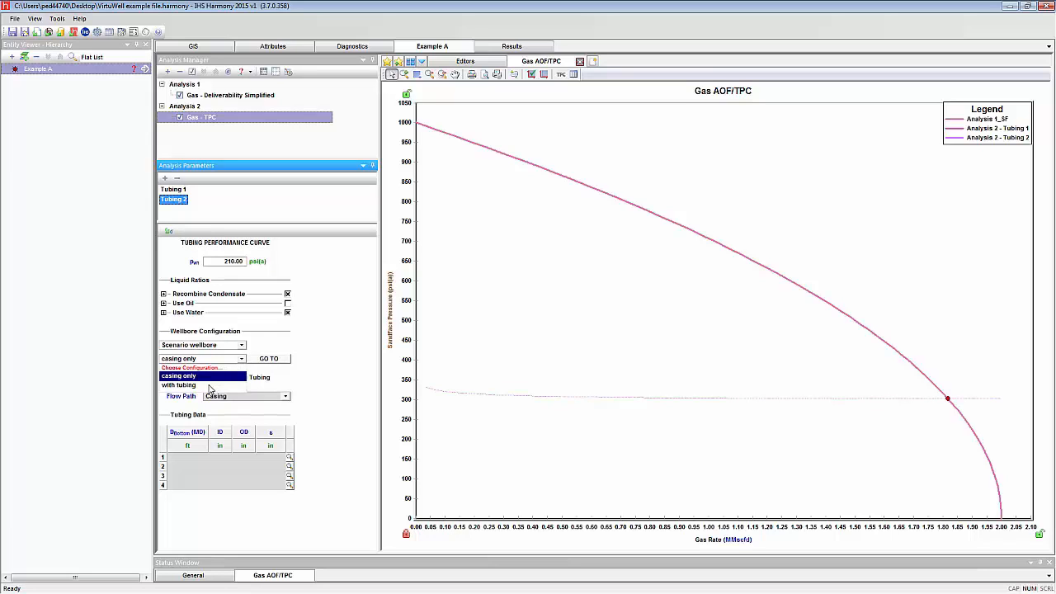
{"action": "left_click", "coordinate": [210, 385]}
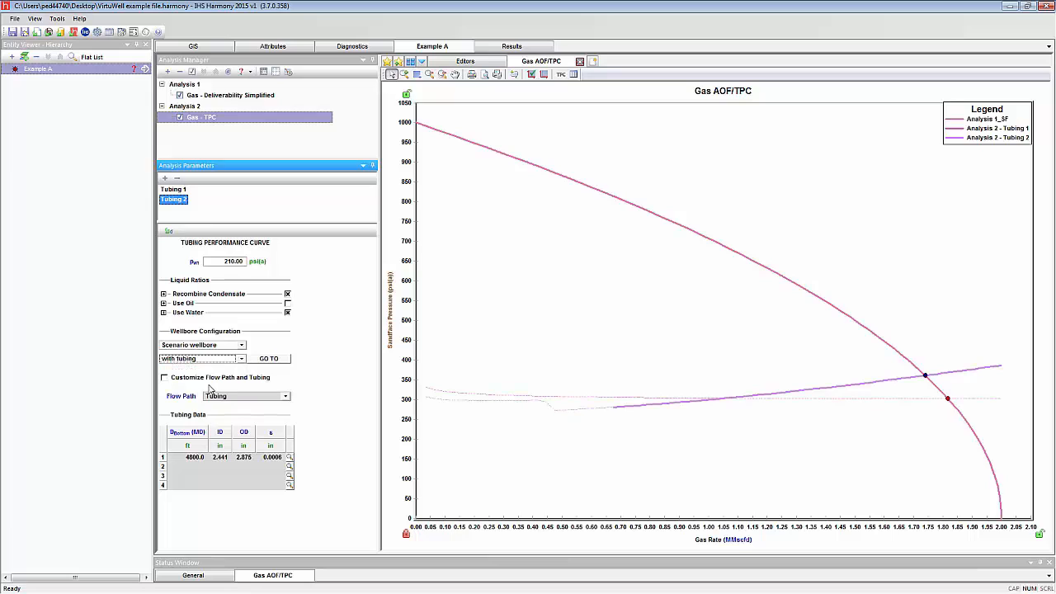
{"action": "left_click", "coordinate": [730, 338]}
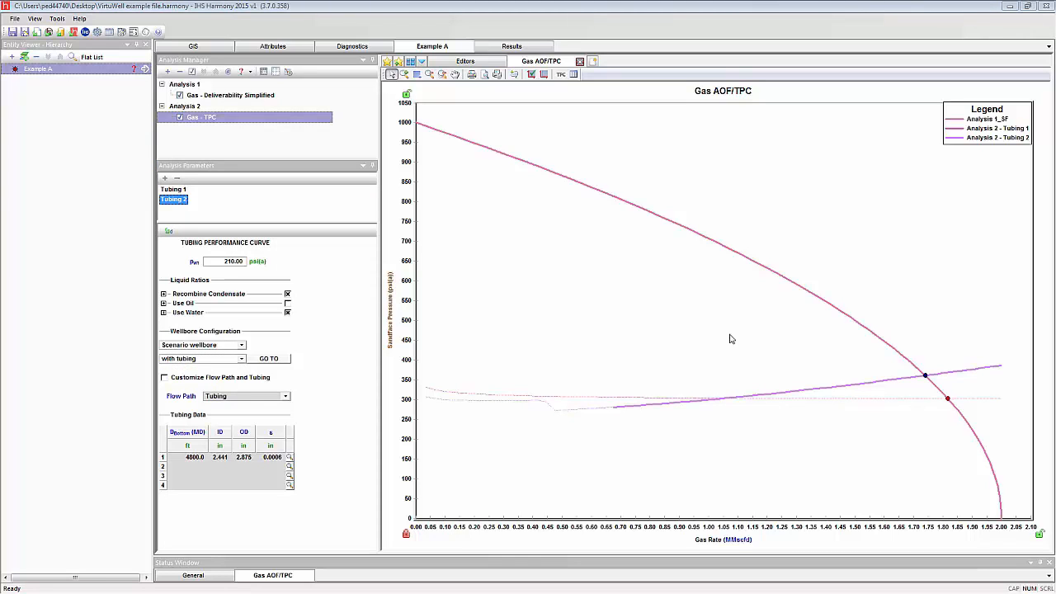
{"action": "mouse_move", "coordinate": [904, 384]}
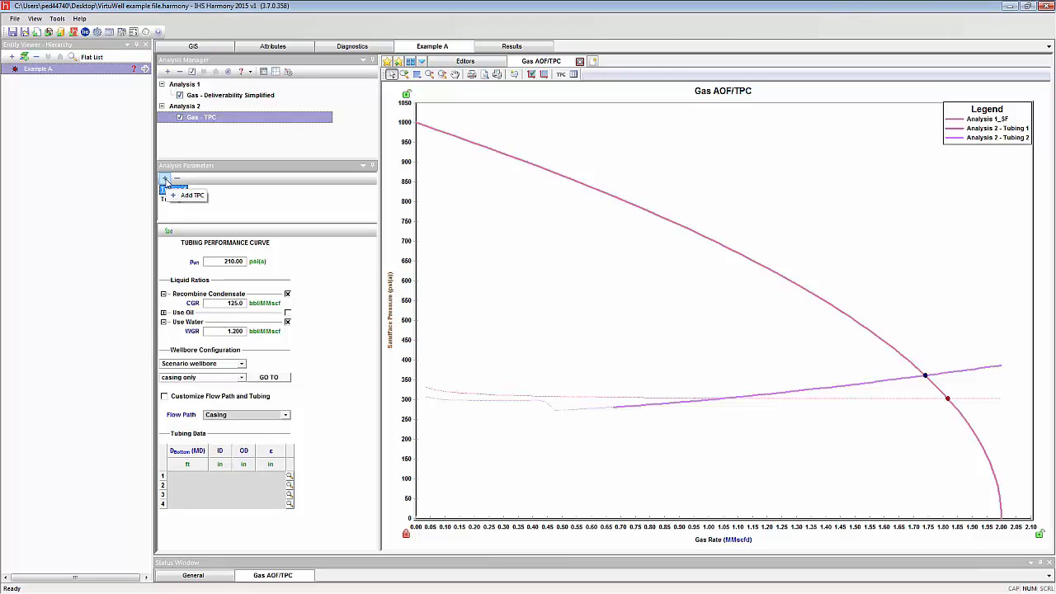
Add a third tubing performance curve and copy Tubing 2's parameters into it
{"action": "left_click", "coordinate": [165, 179]}
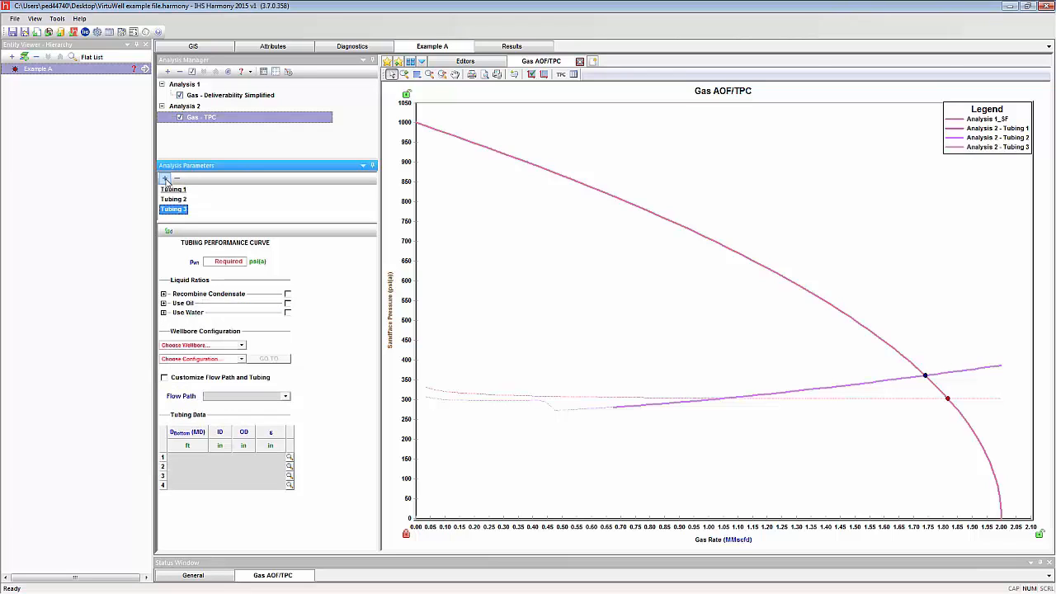
{"action": "left_click", "coordinate": [169, 232]}
{"action": "left_click", "coordinate": [188, 247]}
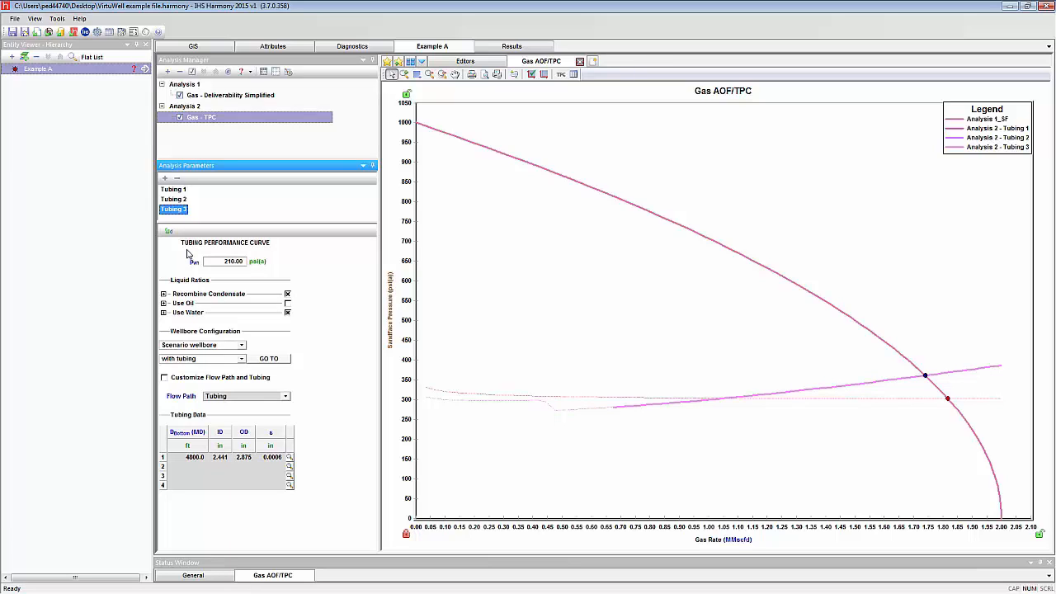
Try customizing Tubing 3 with the standard tubing size of 2.375 in O.D., 4.60 lb/ft and 1.995 in I.D
{"action": "left_click", "coordinate": [165, 378]}
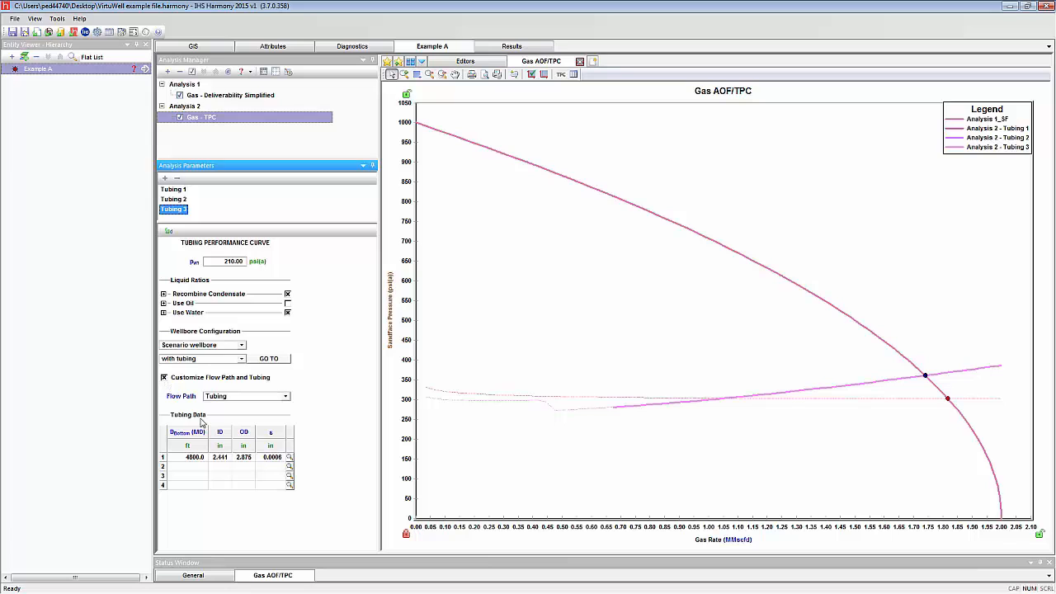
{"action": "left_click", "coordinate": [289, 458]}
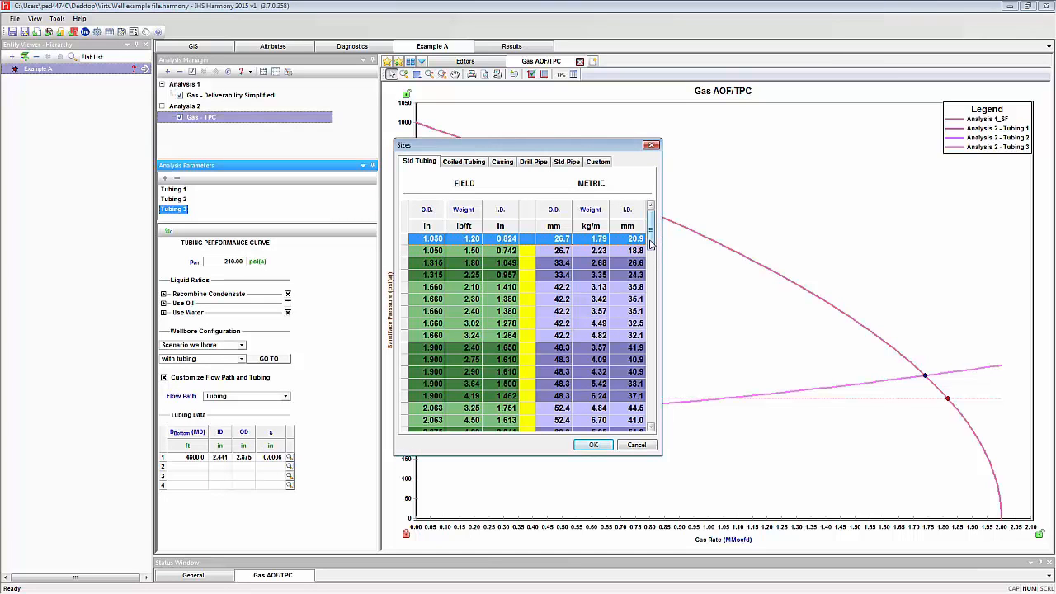
{"action": "scroll", "coordinate": [651, 244], "scroll_direction": "down", "scroll_amount": 3}
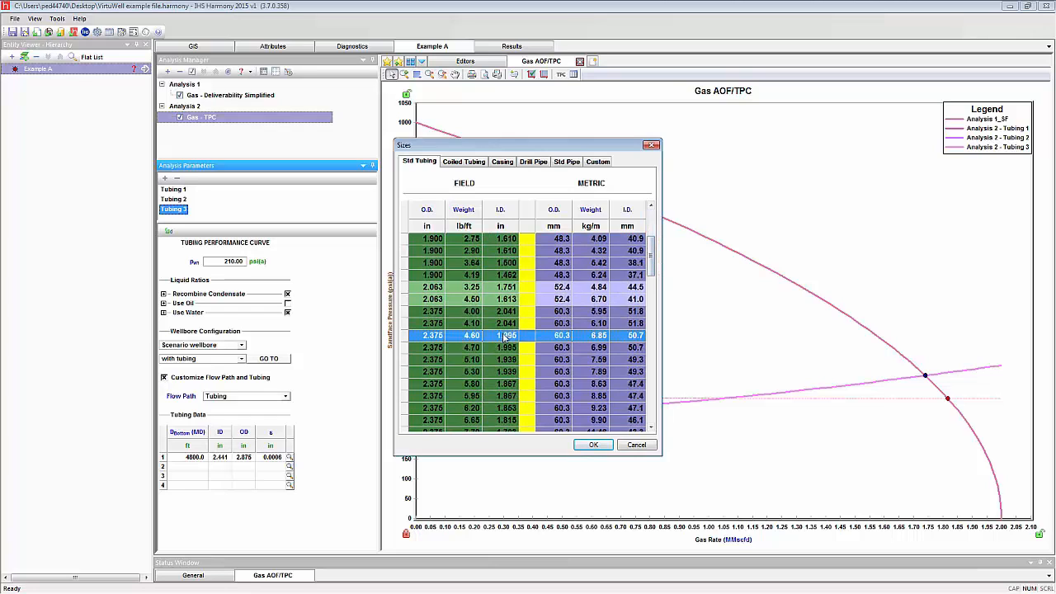
{"action": "double_click", "coordinate": [504, 337]}
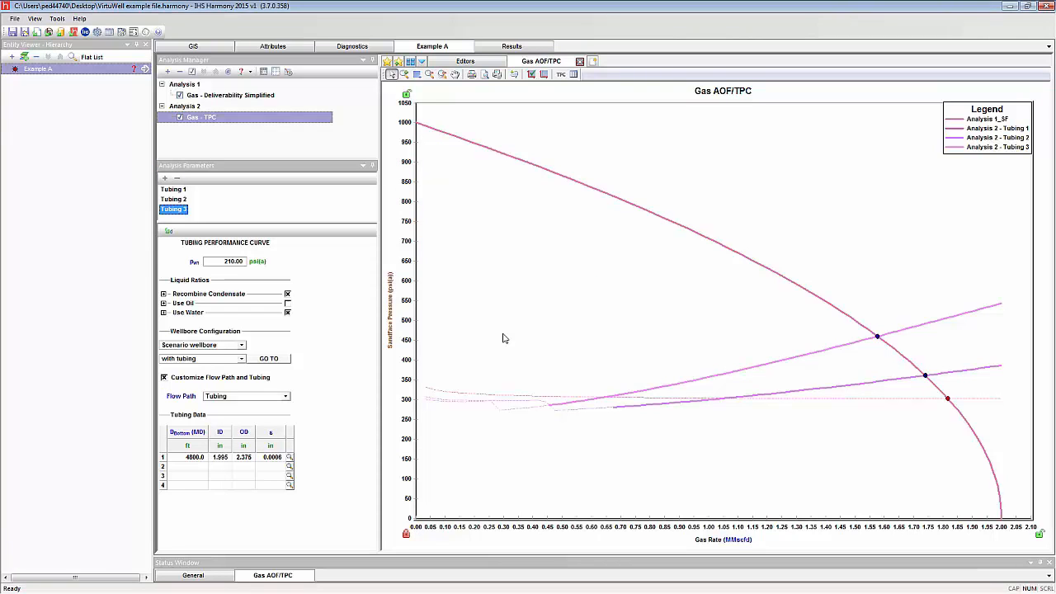
{"action": "mouse_move", "coordinate": [875, 338]}
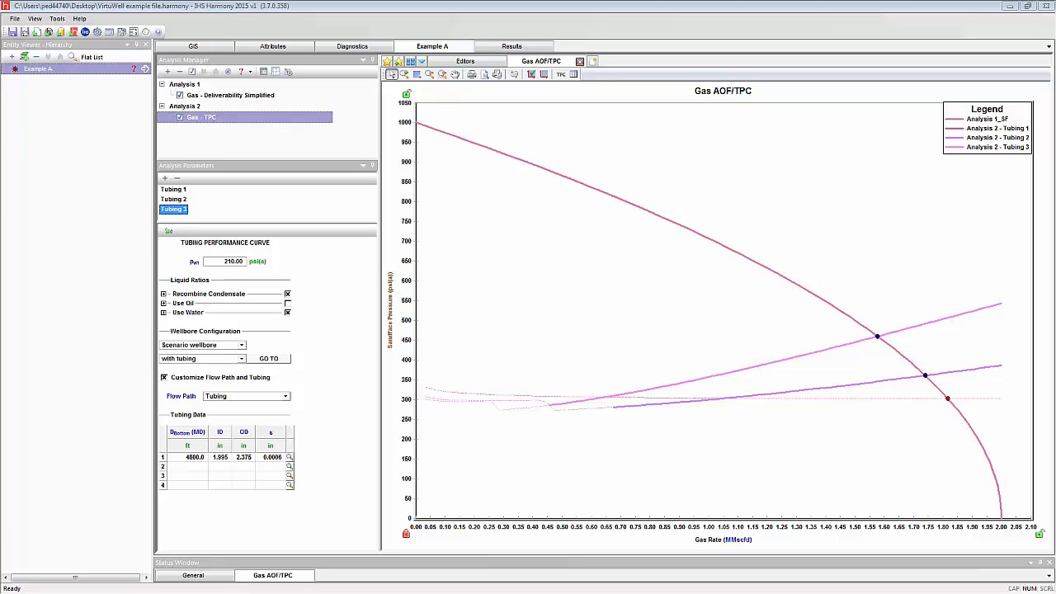
{"action": "left_click", "coordinate": [164, 378]}
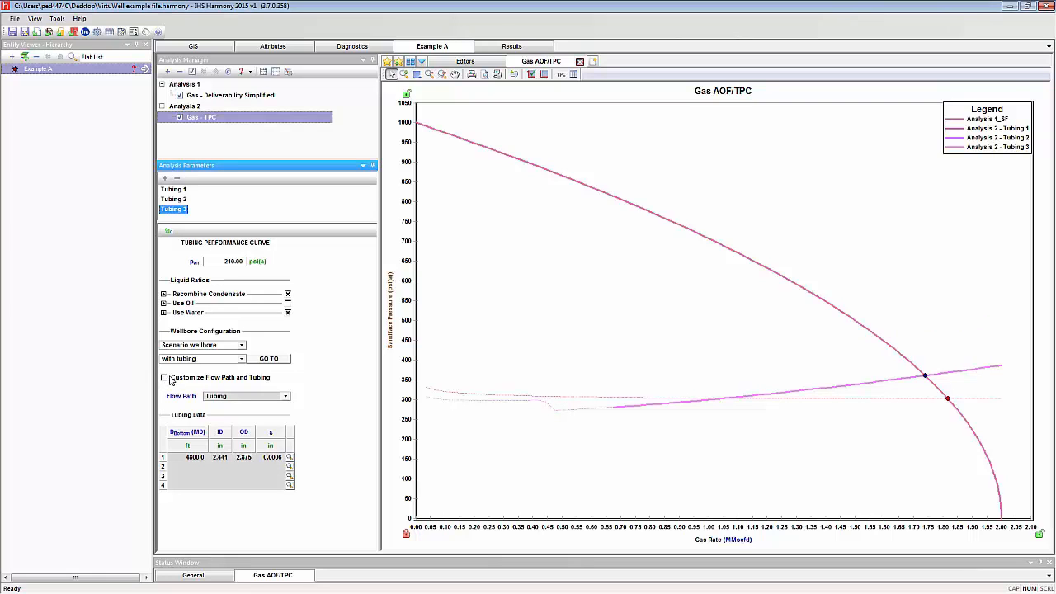
Set Tubing 3's wellhead pressure to 150 psi(a)
{"action": "left_click", "coordinate": [229, 262]}
{"action": "type", "text": "150"}
{"action": "key", "text": "Return"}
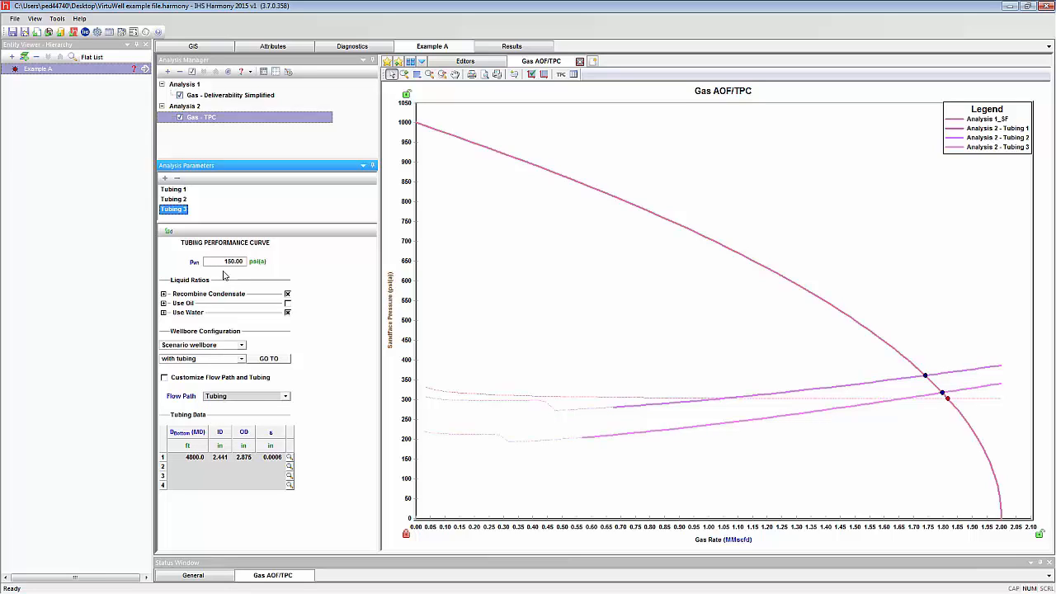
{"action": "mouse_move", "coordinate": [942, 397]}
{"action": "mouse_move", "coordinate": [585, 443]}
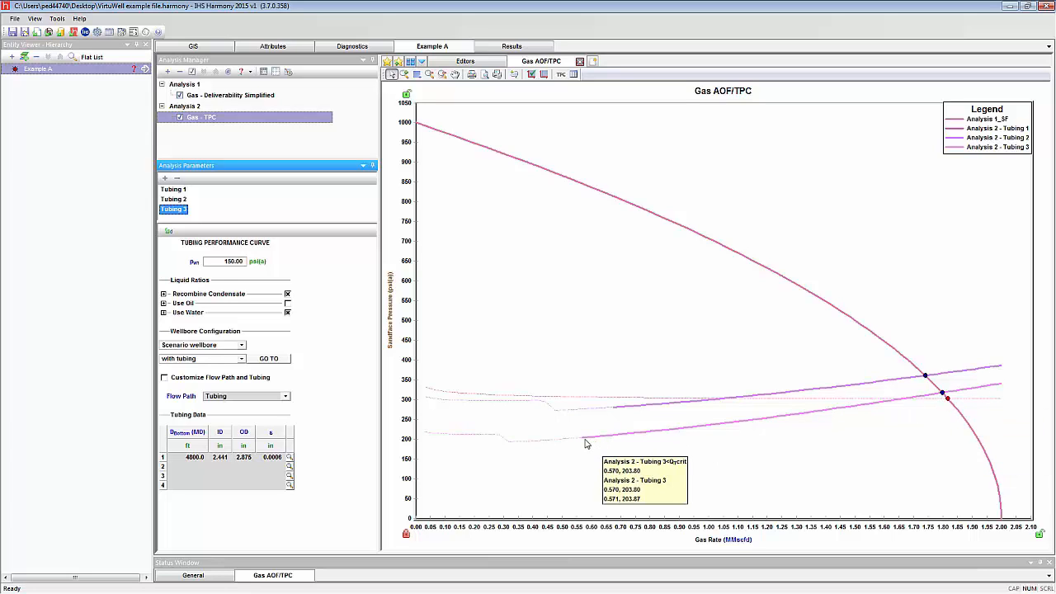